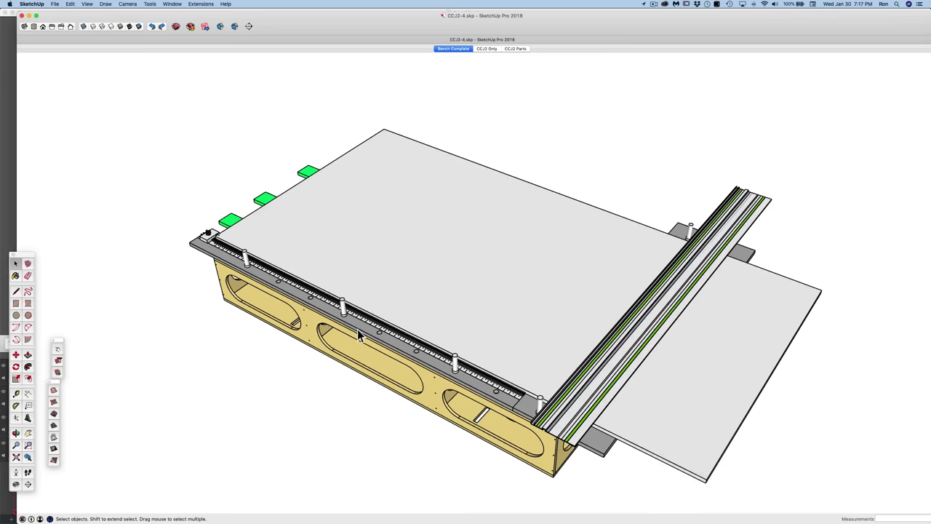
Orbit the bench from several angles, including close views of the track rail and underside.
middle_drag(357, 329, 553, 345)
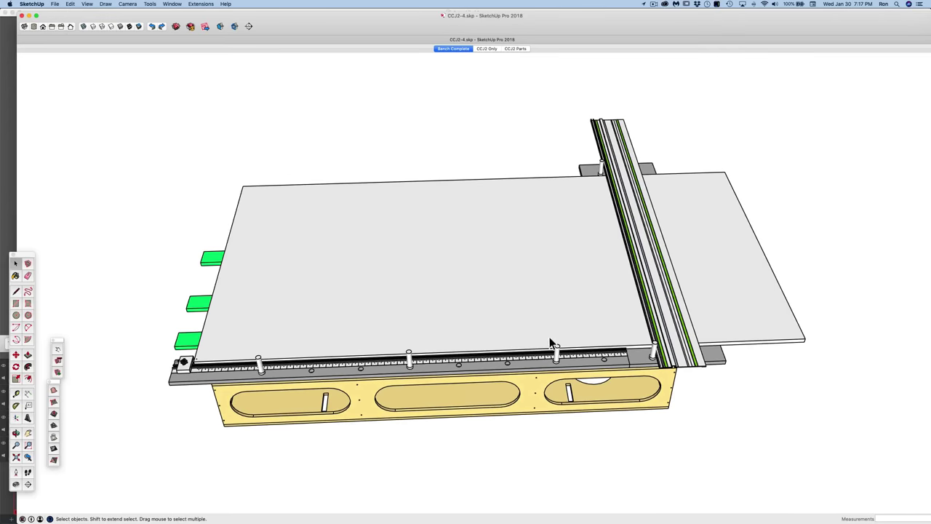
middle_drag(364, 388, 559, 271)
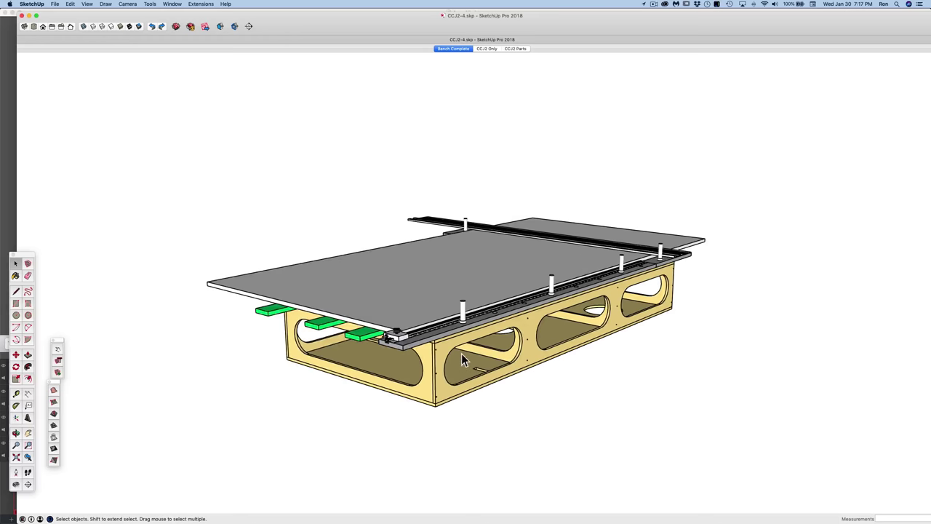
middle_drag(462, 354, 422, 351)
scroll(435, 329, down, 3)
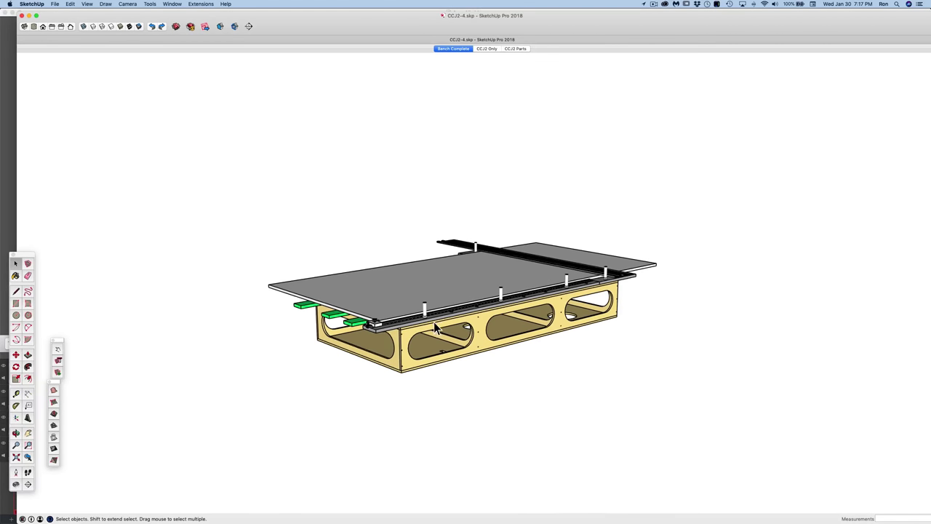
scroll(599, 279, up, 3)
middle_drag(599, 284, 298, 393)
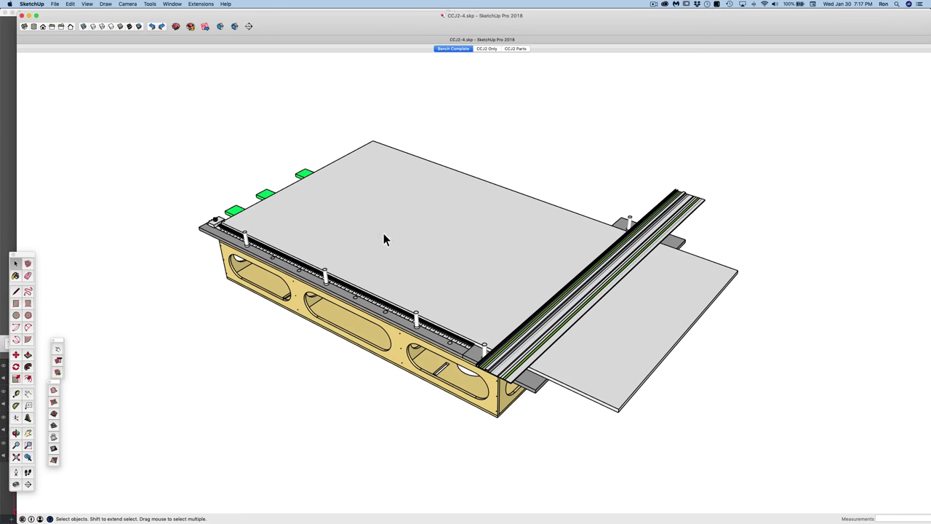
middle_drag(291, 235, 495, 229)
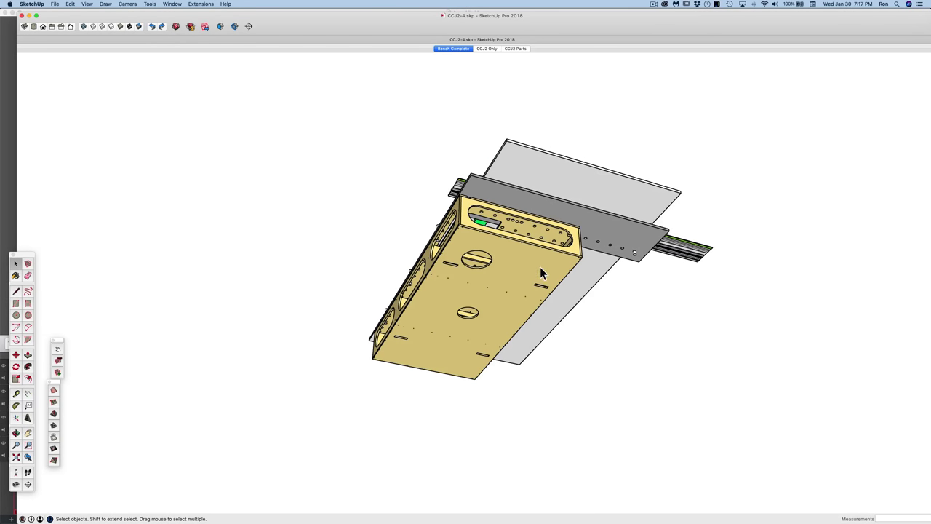
Switch to the CCJ2 Only scene, showing the fence on the bare PARF-hole top.
middle_drag(521, 248, 589, 442)
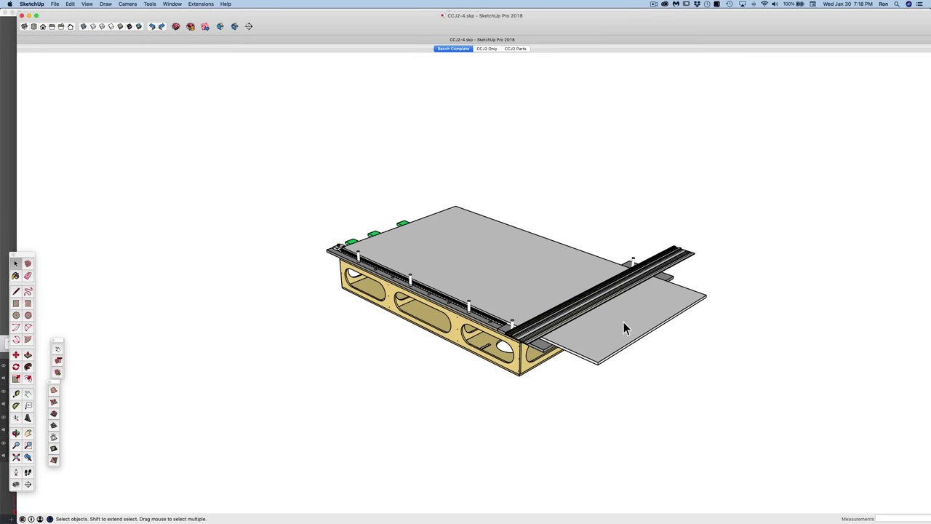
middle_drag(463, 274, 466, 317)
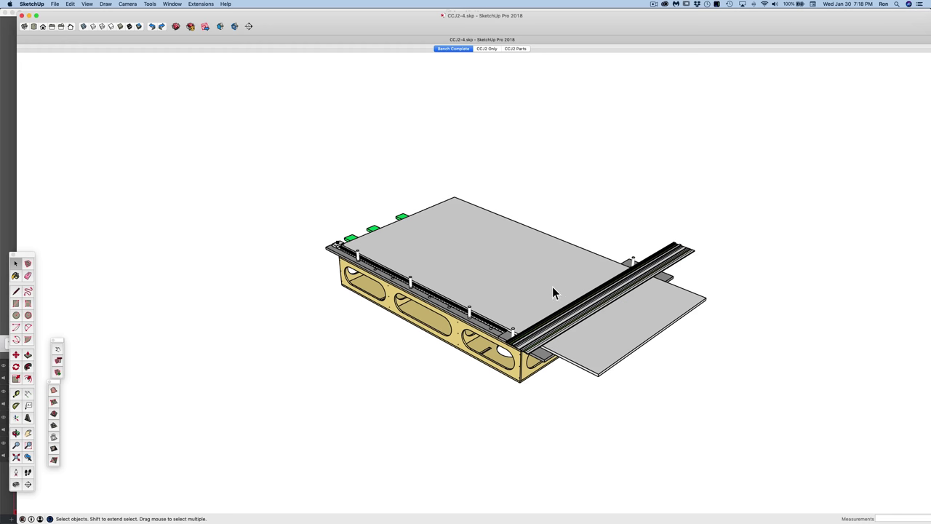
key(Page_Down)
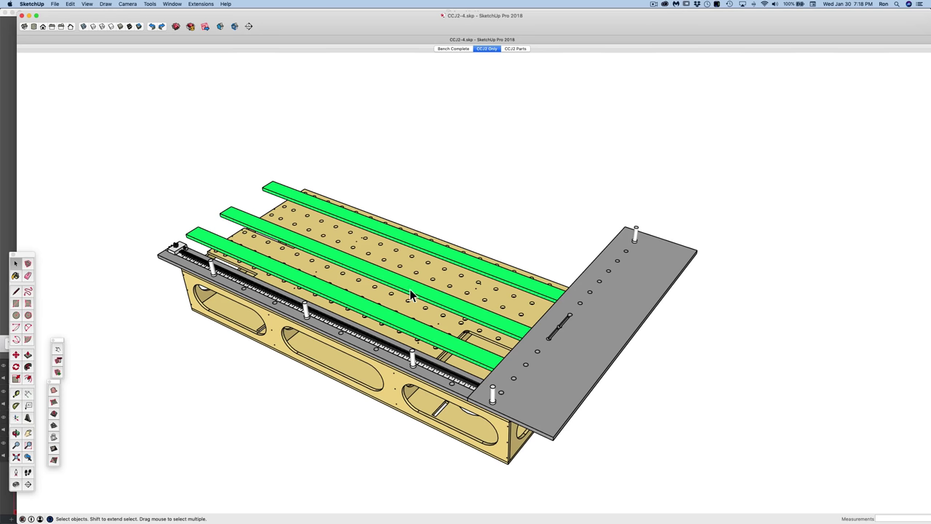
scroll(396, 293, down, 1)
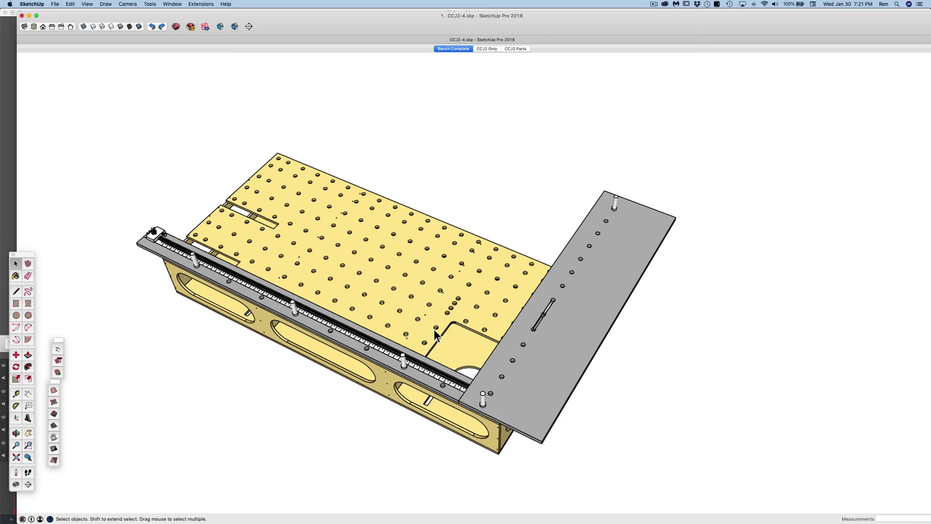
middle_drag(400, 320, 591, 357)
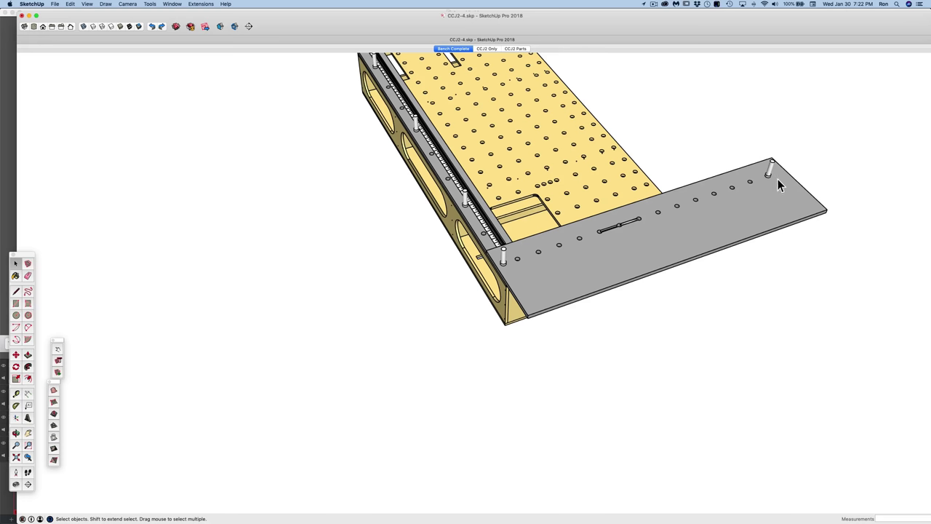
middle_drag(672, 260, 586, 299)
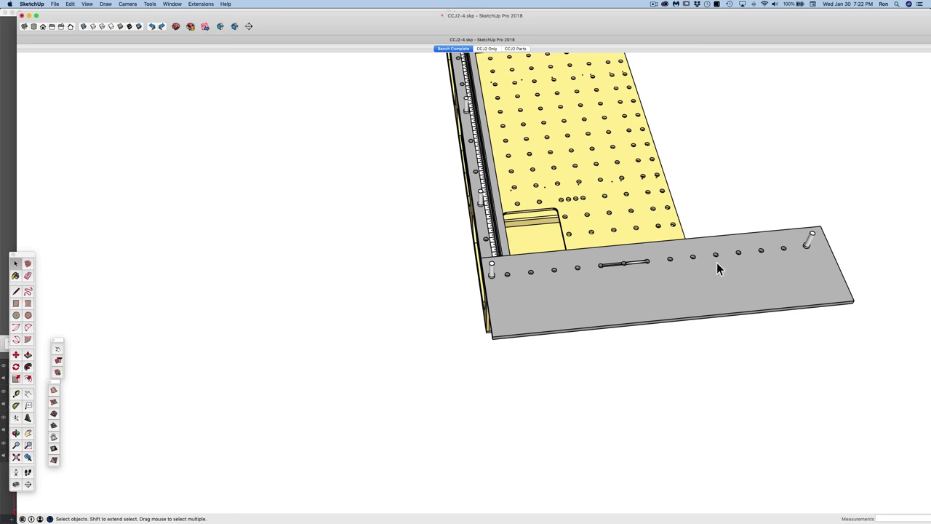
scroll(635, 266, up, 3)
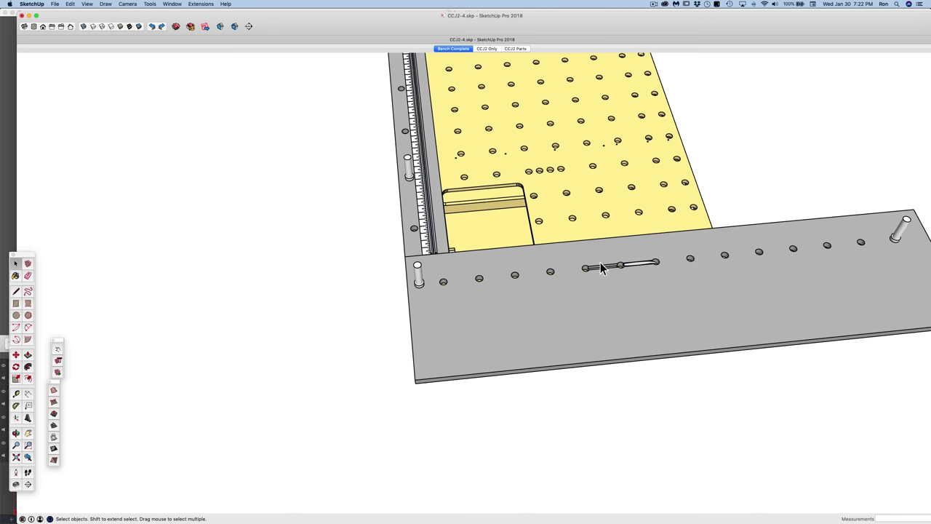
key(o)
drag(600, 265, 718, 339)
key(space)
scroll(591, 240, up, 6)
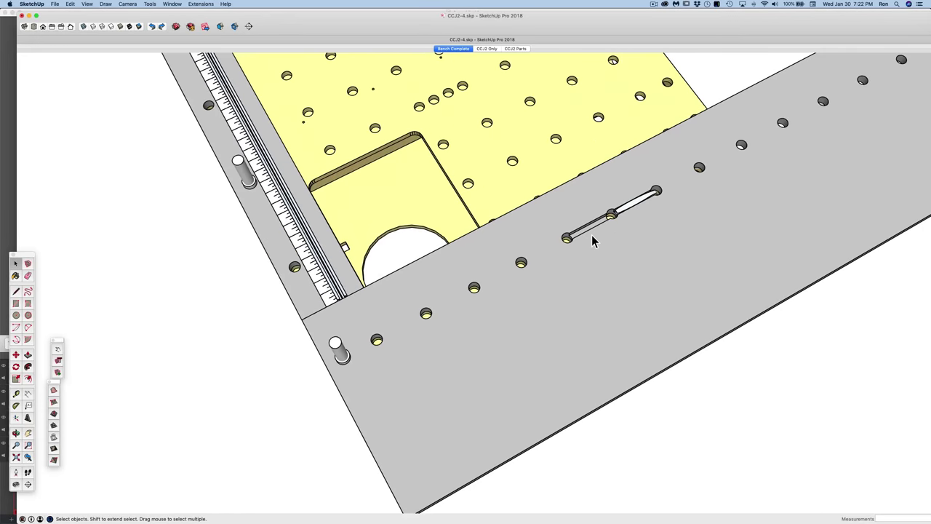
middle_drag(592, 236, 642, 122)
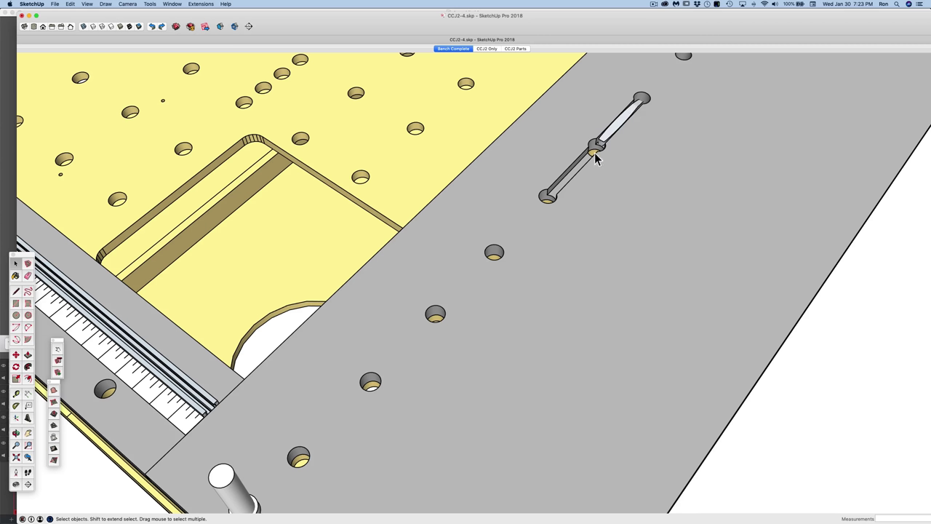
scroll(561, 199, down, 3)
scroll(574, 208, down, 5)
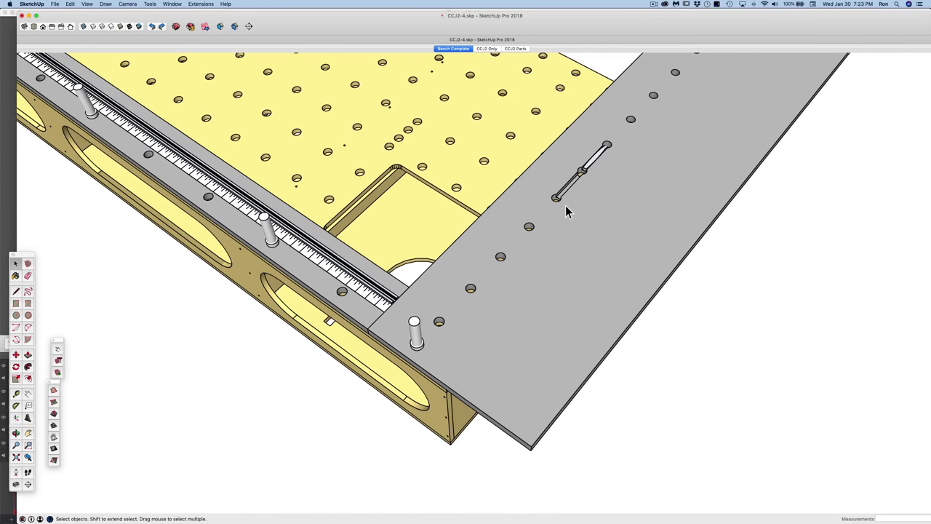
scroll(657, 104, up, 5)
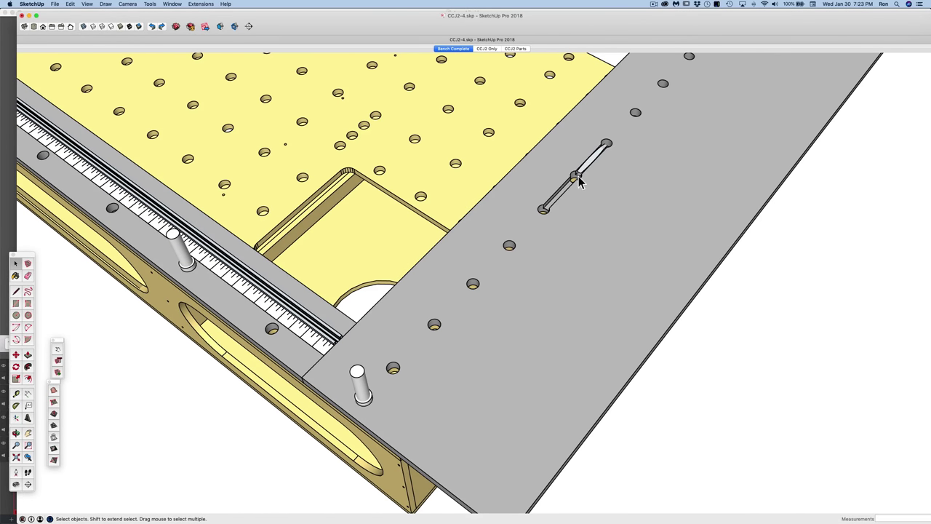
scroll(578, 176, down, 3)
scroll(527, 242, up, 2)
scroll(407, 375, down, 3)
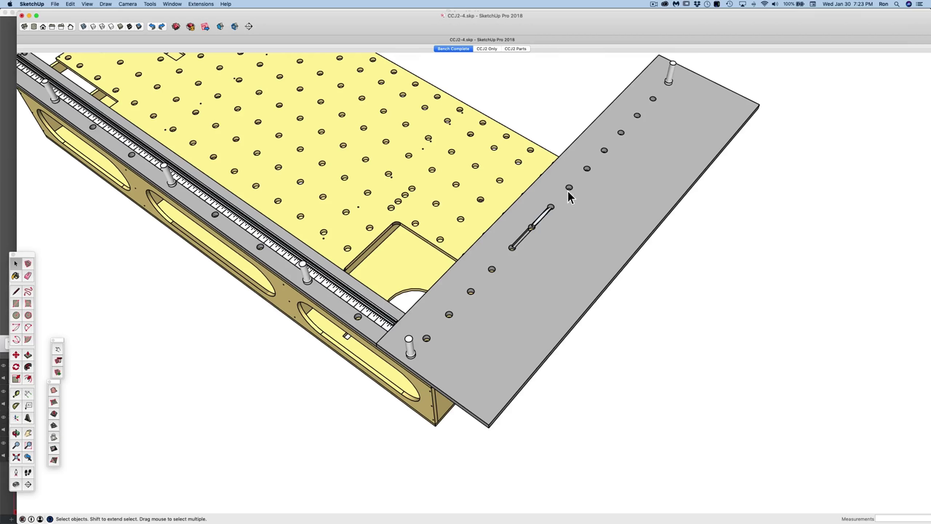
Zoom out slightly from the close view of the fence's pin holes and slot.
scroll(535, 262, down, 2)
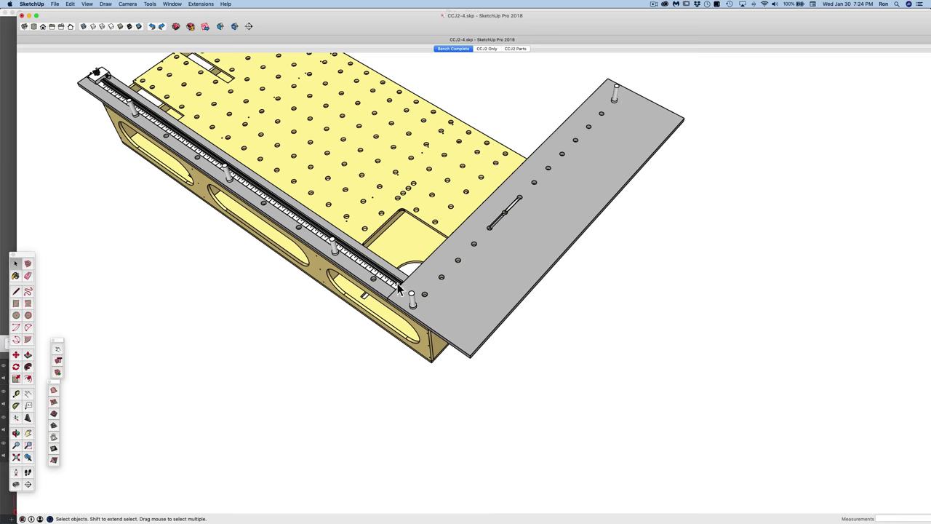
Return to the Bench Complete scene and inspect the bench from underneath and back up.
middle_drag(432, 298, 458, 51)
click(456, 49)
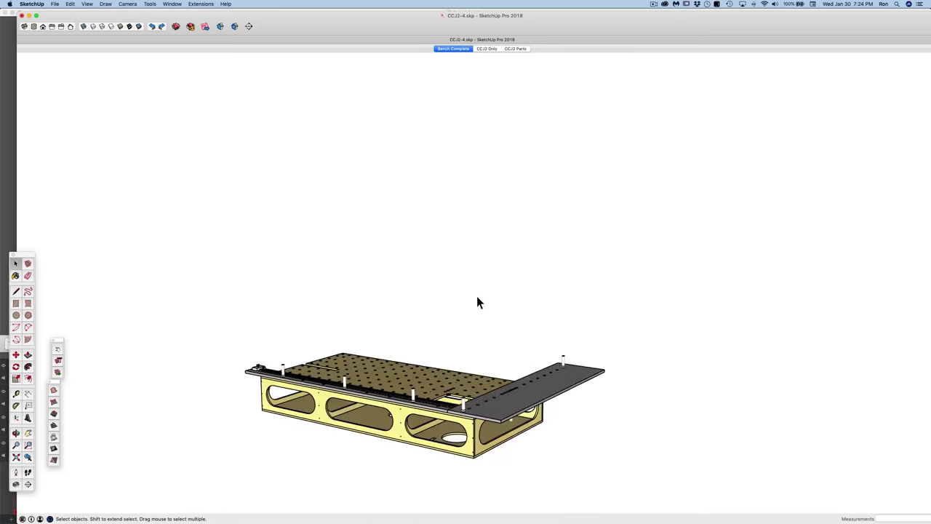
middle_drag(466, 374, 482, 223)
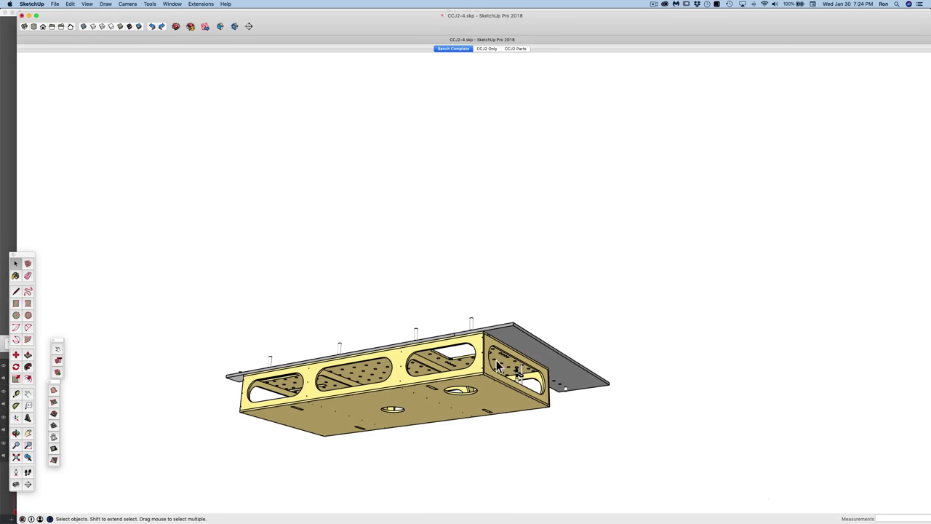
middle_drag(494, 407, 724, 391)
scroll(586, 408, up, 6)
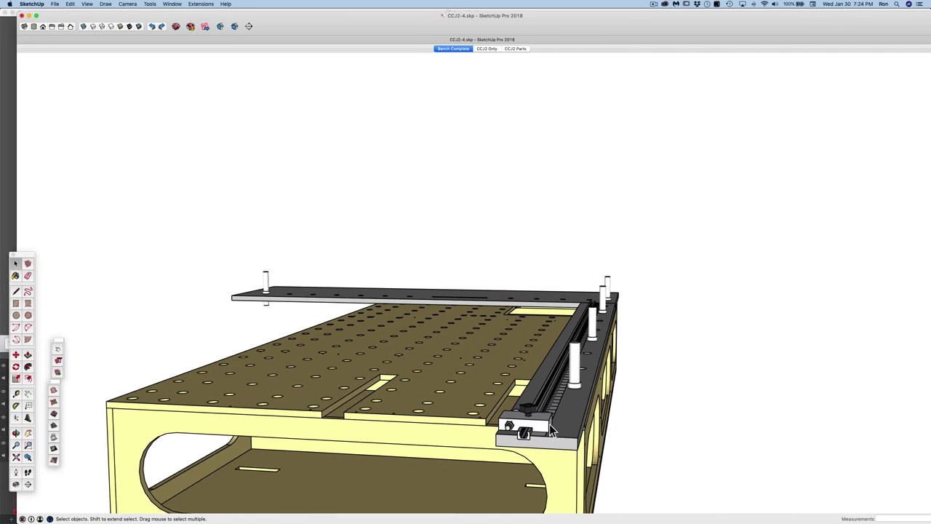
Look closely at the end of the track rail from a low angle.
middle_drag(555, 401, 524, 450)
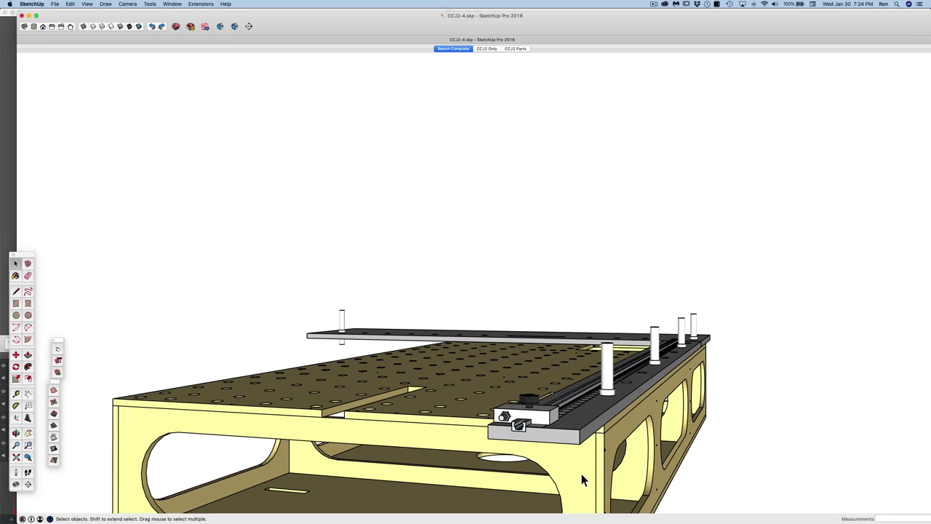
middle_drag(615, 438, 674, 384)
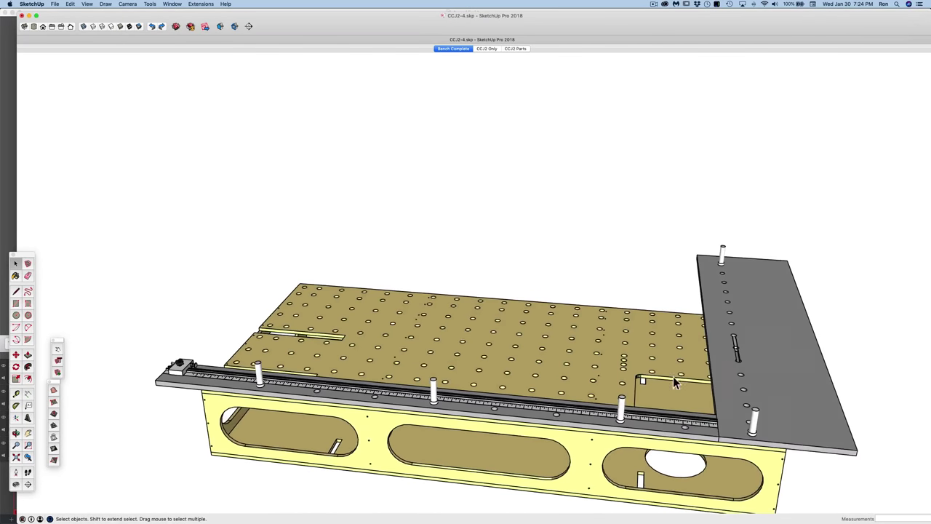
scroll(750, 360, up, 2)
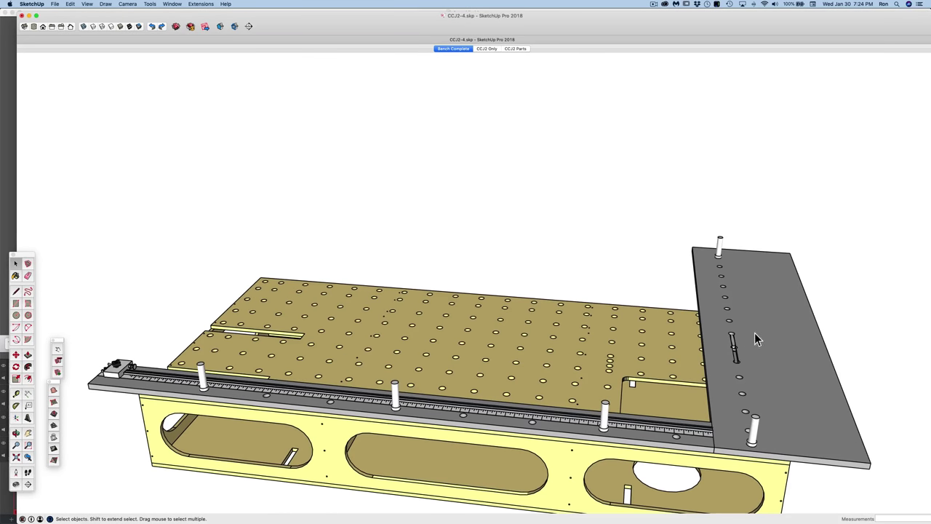
scroll(709, 371, down, 3)
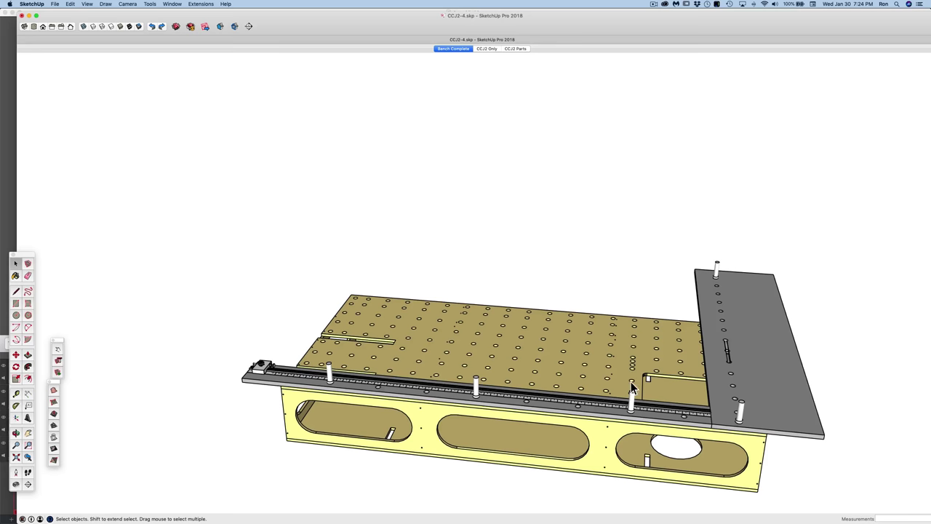
Orbit to a higher rotated overview of the whole bench and fence.
middle_drag(588, 383, 549, 316)
scroll(545, 317, up, 5)
scroll(544, 318, down, 8)
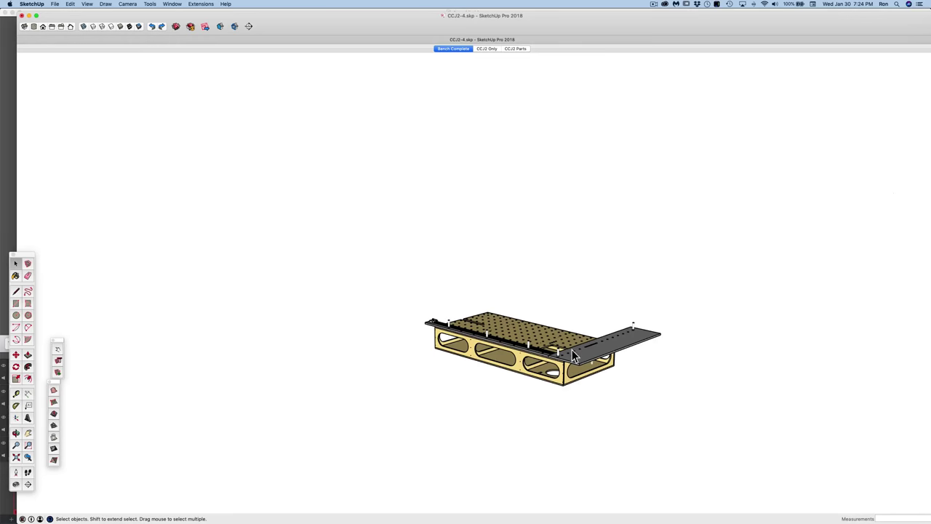
middle_drag(572, 349, 543, 335)
scroll(542, 314, up, 5)
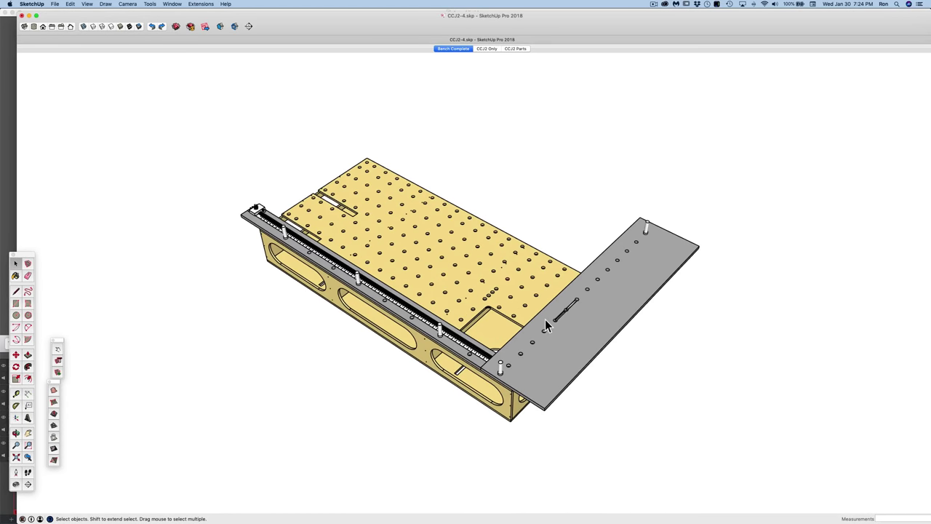
middle_drag(551, 323, 599, 341)
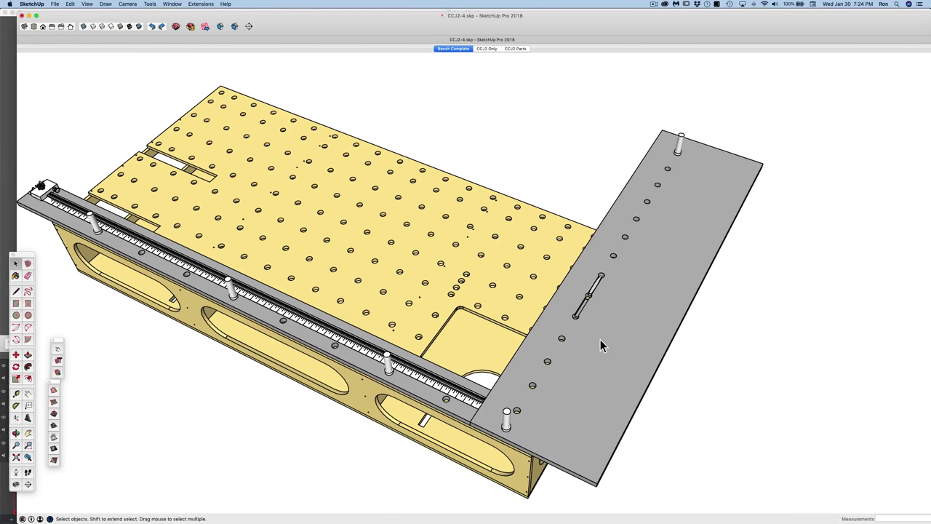
middle_drag(601, 320, 482, 313)
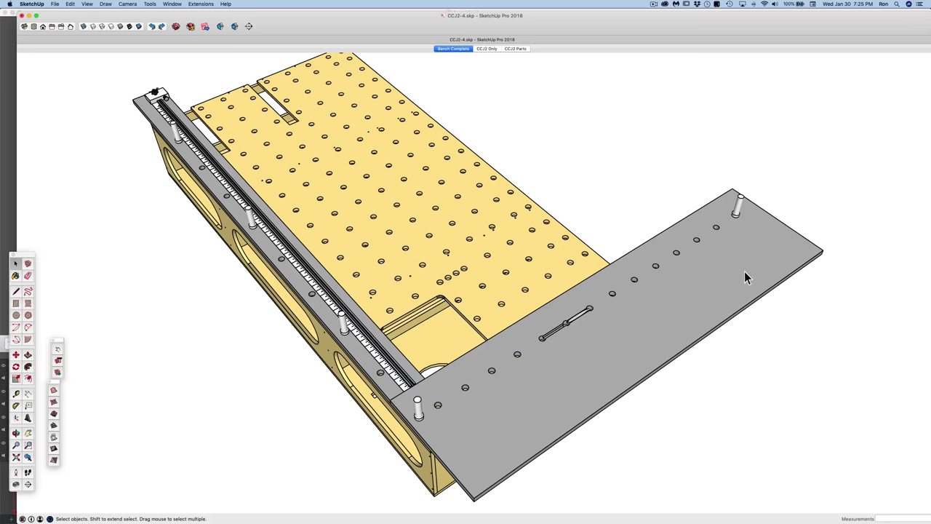
middle_drag(744, 277, 706, 304)
scroll(610, 326, down, 3)
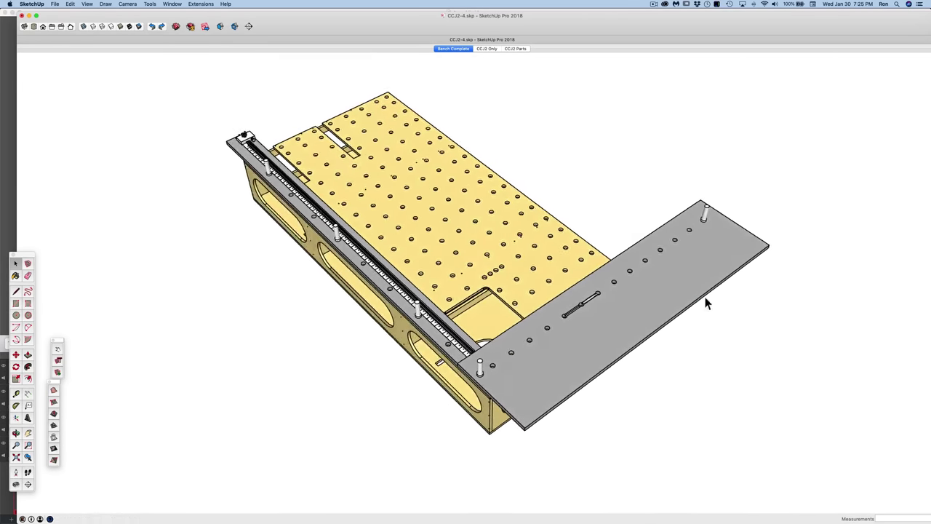
middle_drag(547, 315, 634, 321)
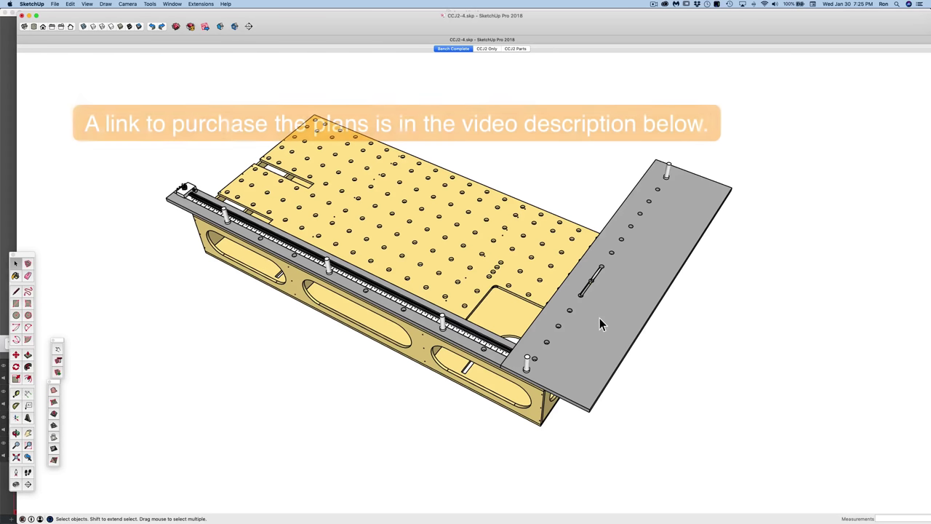
middle_drag(602, 323, 710, 292)
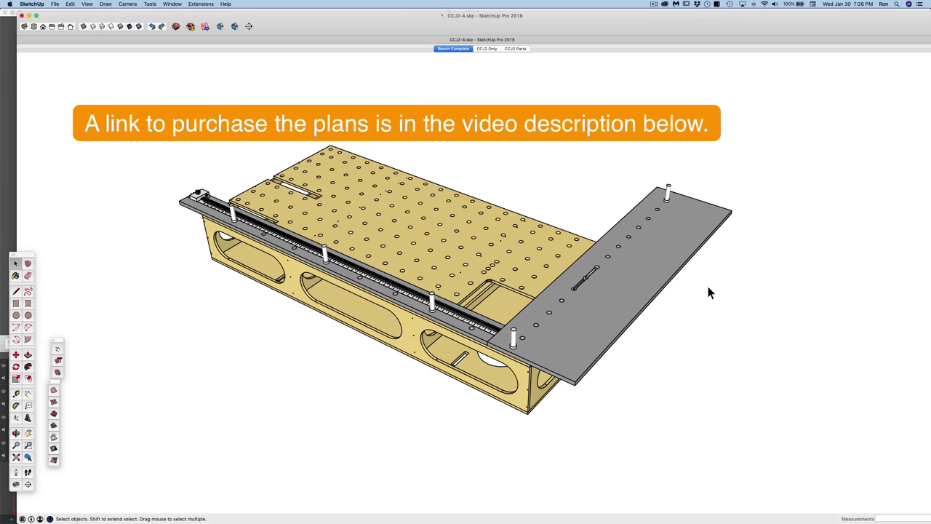